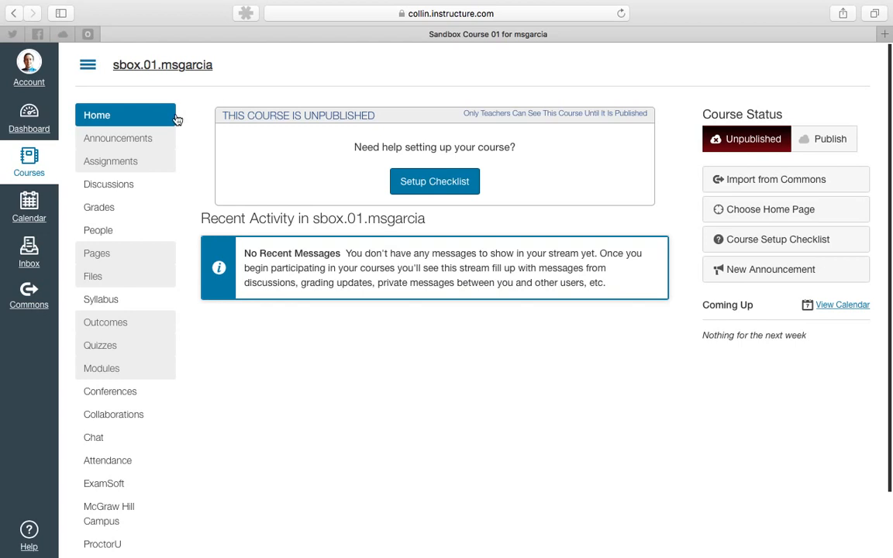
Browse the course navigation menu, collapsing and re-expanding it.
{"action": "scroll", "coordinate": [132, 129], "scroll_direction": "down", "scroll_amount": 2}
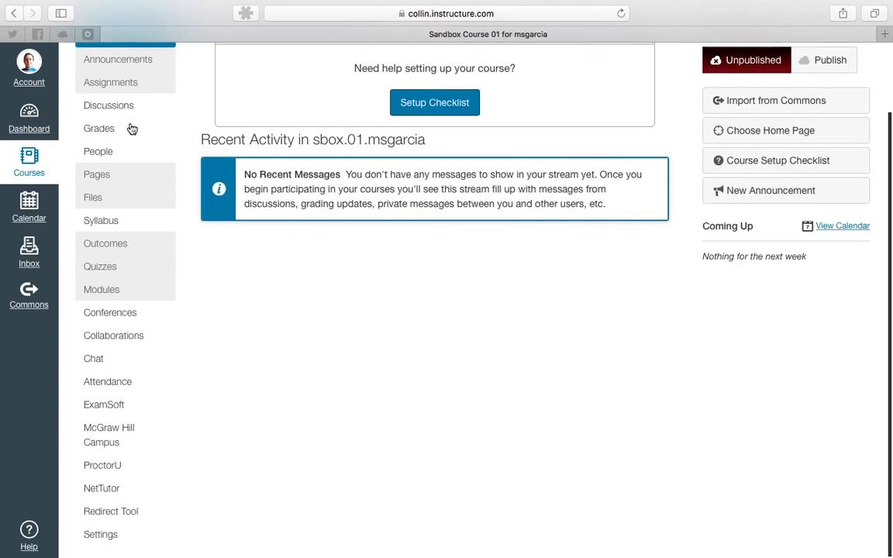
{"action": "scroll", "coordinate": [131, 128], "scroll_direction": "up", "scroll_amount": 2}
{"action": "scroll", "coordinate": [108, 342], "scroll_direction": "down", "scroll_amount": 3}
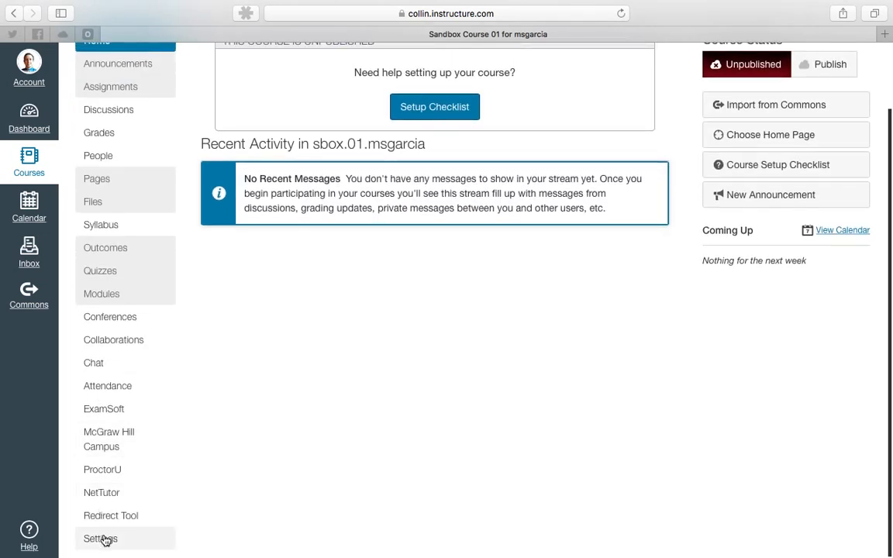
{"action": "scroll", "coordinate": [106, 539], "scroll_direction": "up", "scroll_amount": 3}
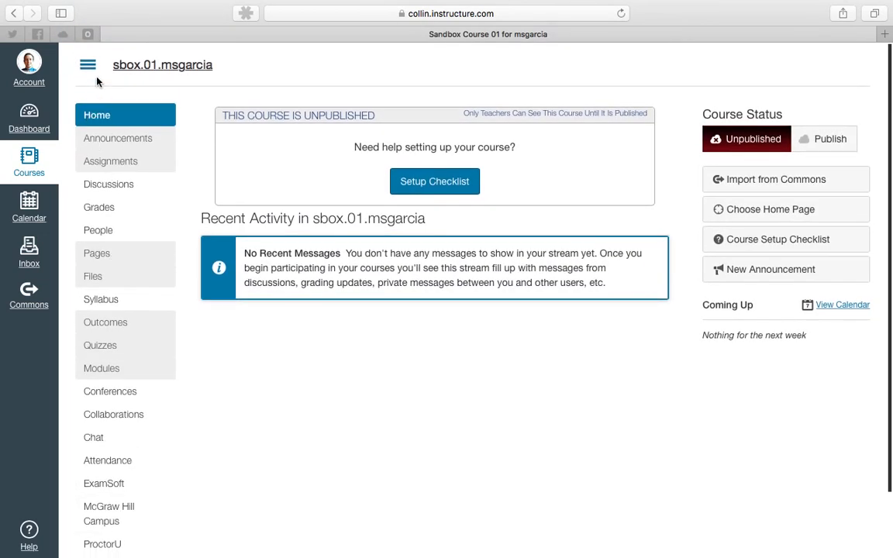
{"action": "left_click", "coordinate": [88, 66]}
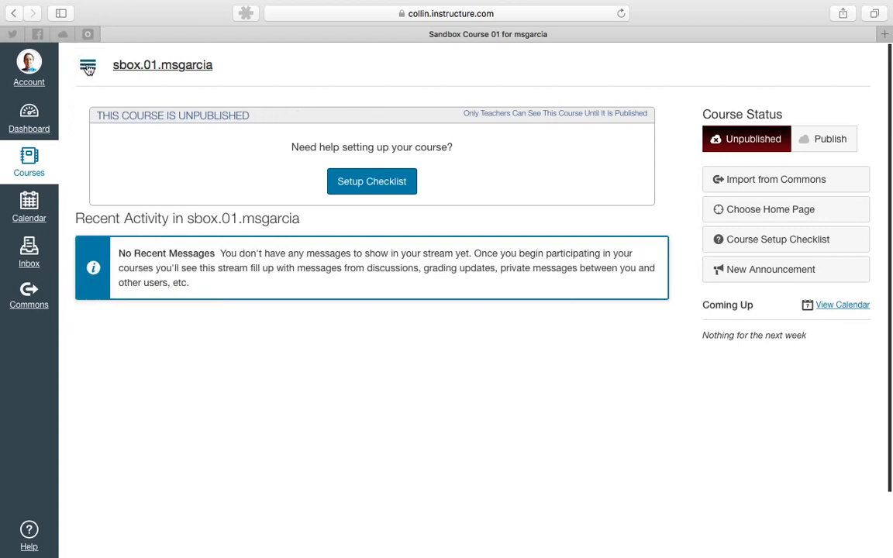
{"action": "left_click", "coordinate": [88, 69]}
{"action": "left_click", "coordinate": [87, 68]}
{"action": "left_click", "coordinate": [88, 69]}
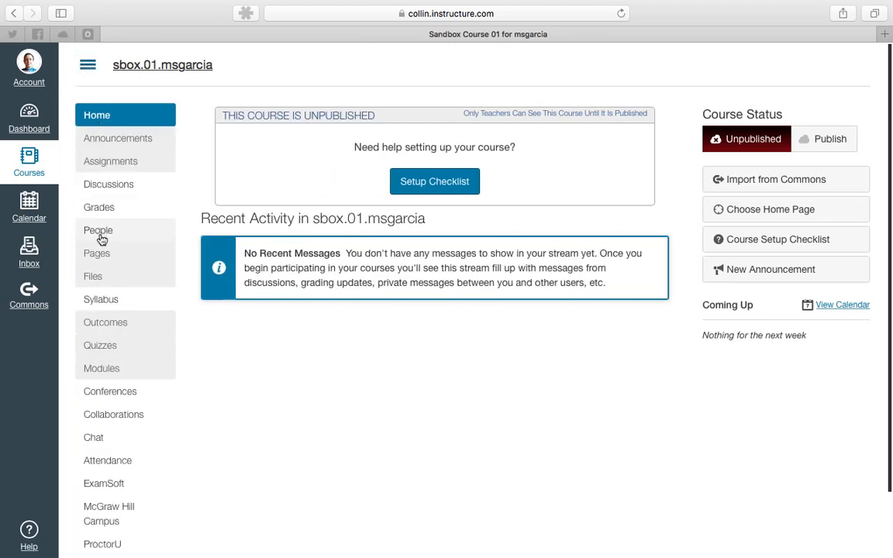
Open the course Settings page.
{"action": "scroll", "coordinate": [110, 365], "scroll_direction": "down", "scroll_amount": 2}
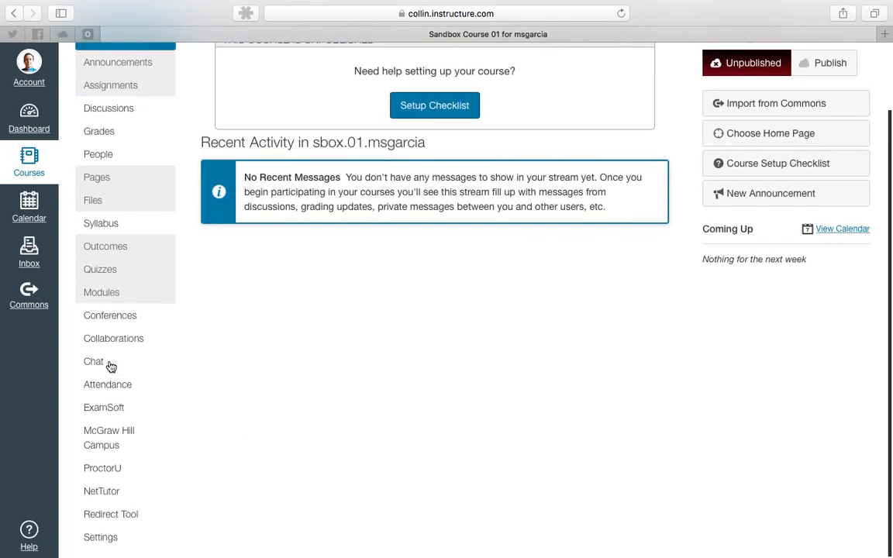
{"action": "left_click", "coordinate": [103, 540]}
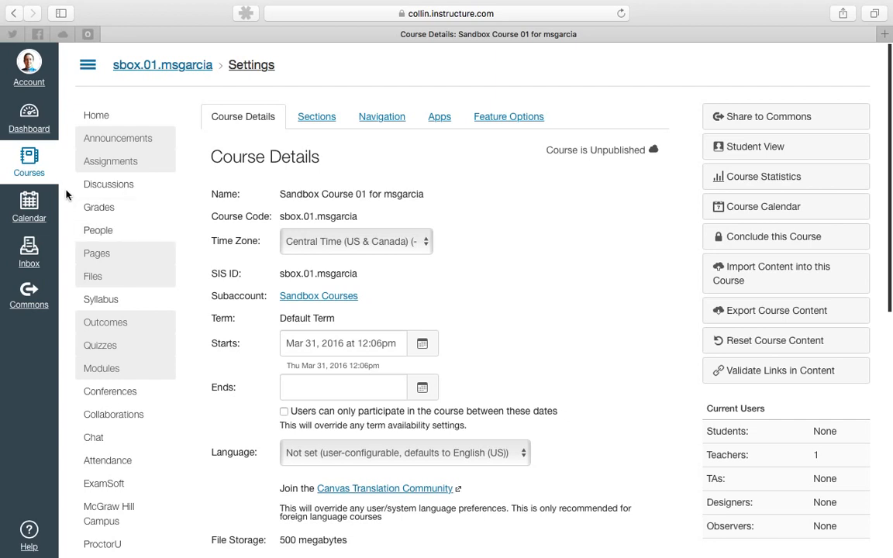
{"action": "left_click", "coordinate": [29, 66]}
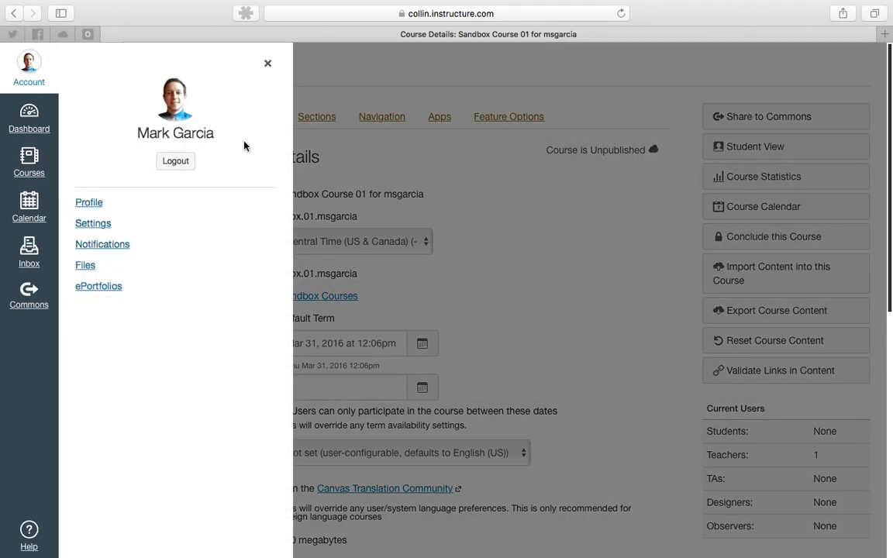
{"action": "left_click", "coordinate": [267, 65]}
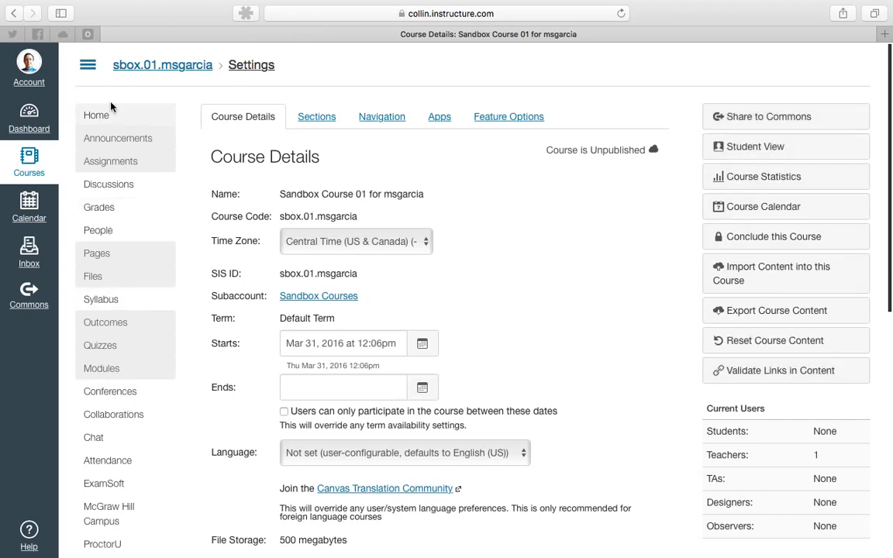
Collapse the course menu and review the Course Details settings.
{"action": "left_click", "coordinate": [88, 65]}
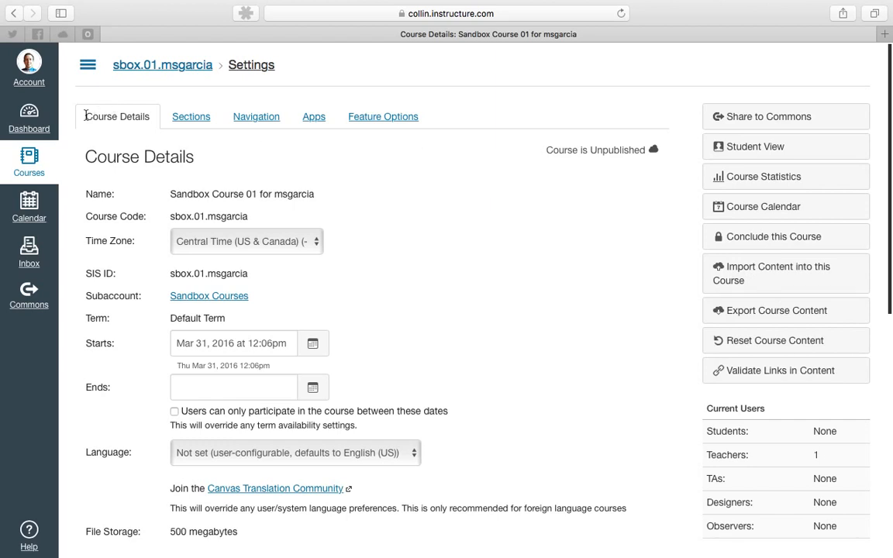
{"action": "scroll", "coordinate": [377, 177], "scroll_direction": "down", "scroll_amount": 3}
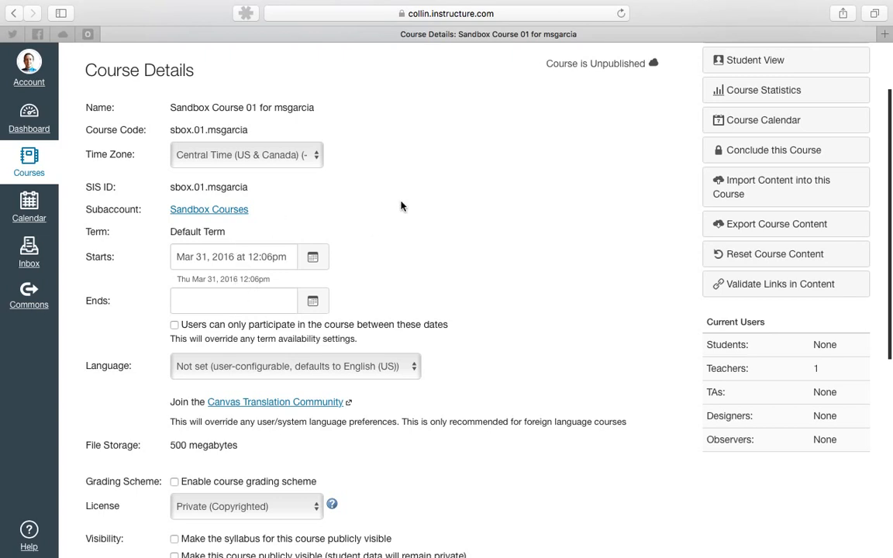
{"action": "scroll", "coordinate": [412, 183], "scroll_direction": "down", "scroll_amount": 3}
{"action": "scroll", "coordinate": [467, 195], "scroll_direction": "down", "scroll_amount": 4}
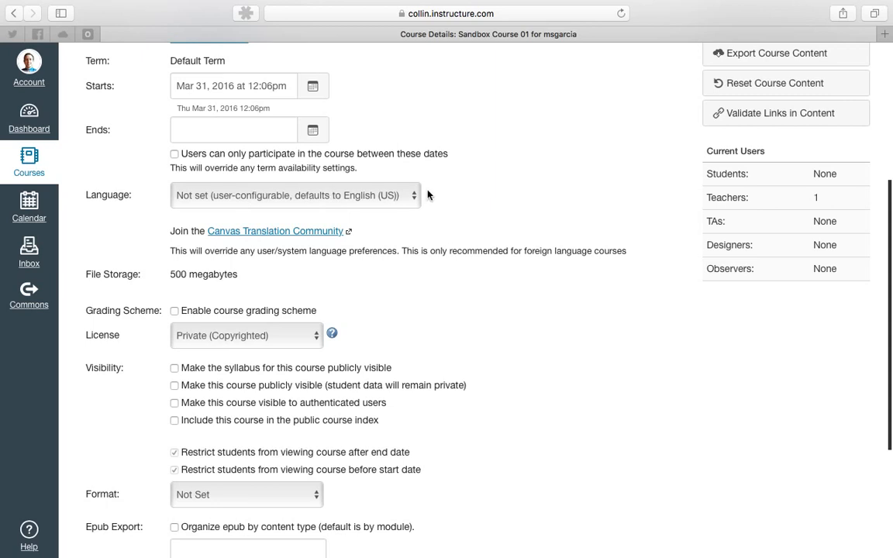
{"action": "scroll", "coordinate": [468, 194], "scroll_direction": "down", "scroll_amount": 3}
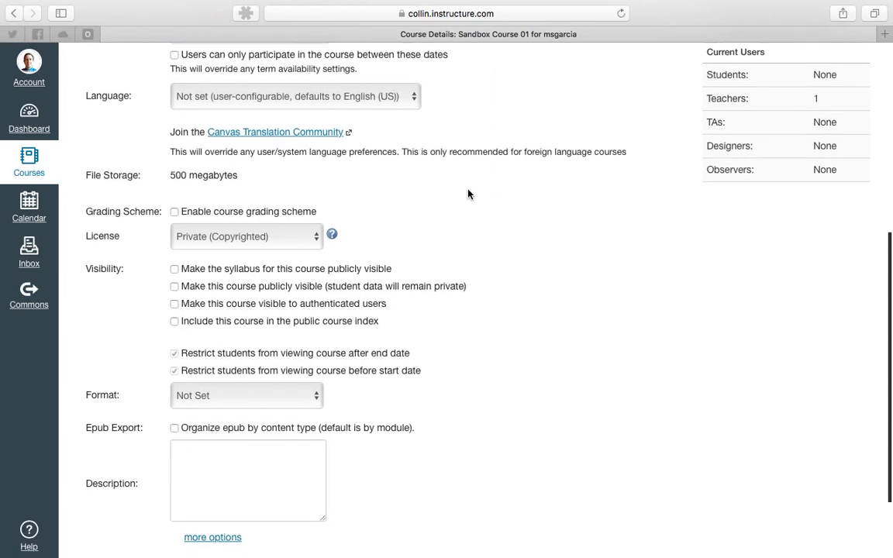
{"action": "left_click_drag", "start_coordinate": [170, 174], "coordinate": [238, 175]}
{"action": "left_click", "coordinate": [239, 175]}
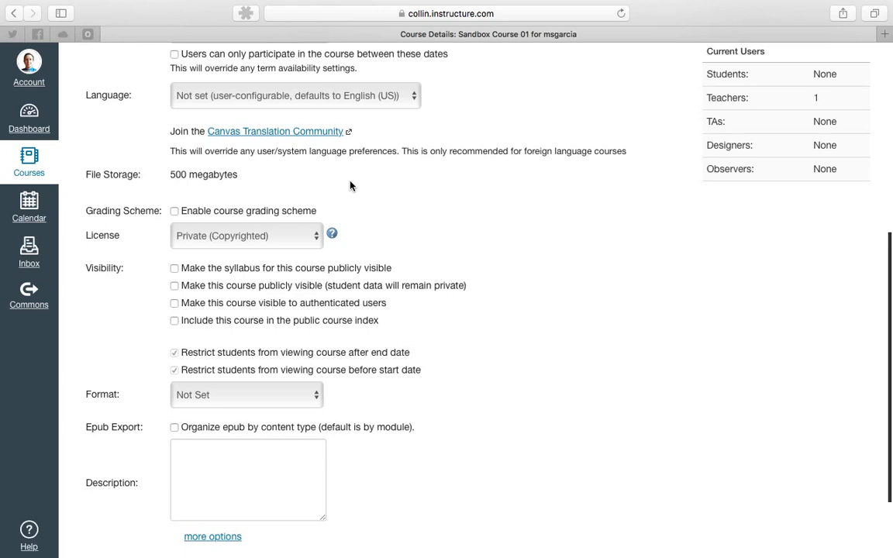
{"action": "left_click_drag", "start_coordinate": [169, 175], "coordinate": [240, 175]}
{"action": "left_click", "coordinate": [241, 175]}
{"action": "scroll", "coordinate": [335, 178], "scroll_direction": "down", "scroll_amount": 2}
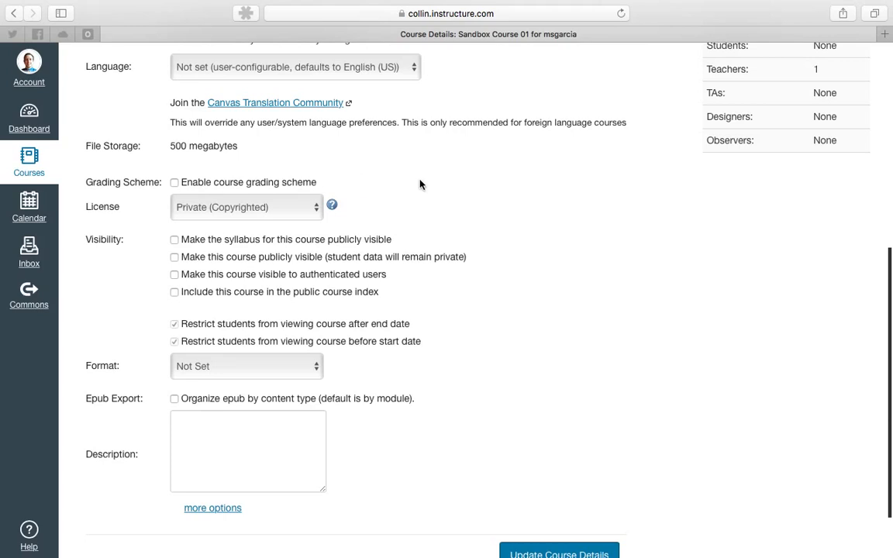
{"action": "scroll", "coordinate": [424, 184], "scroll_direction": "down", "scroll_amount": 2}
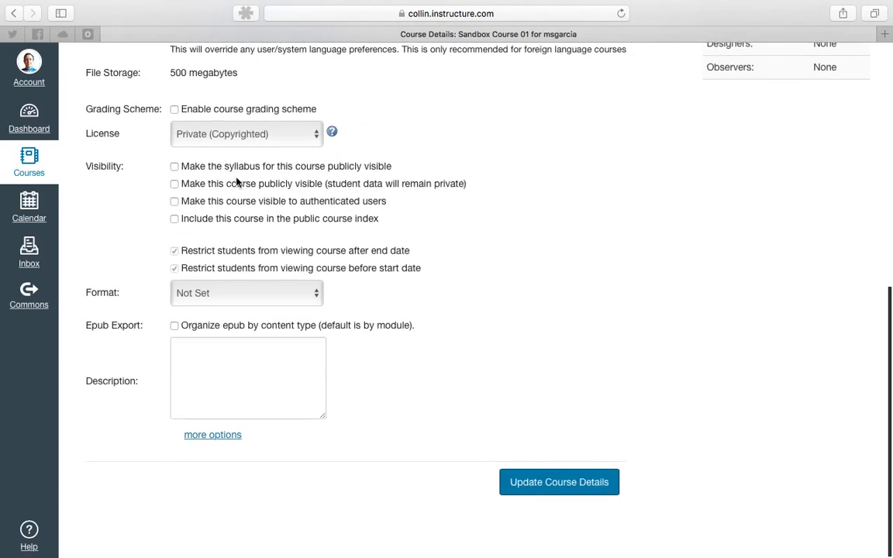
Review the available License options without changing them.
{"action": "left_click", "coordinate": [240, 136]}
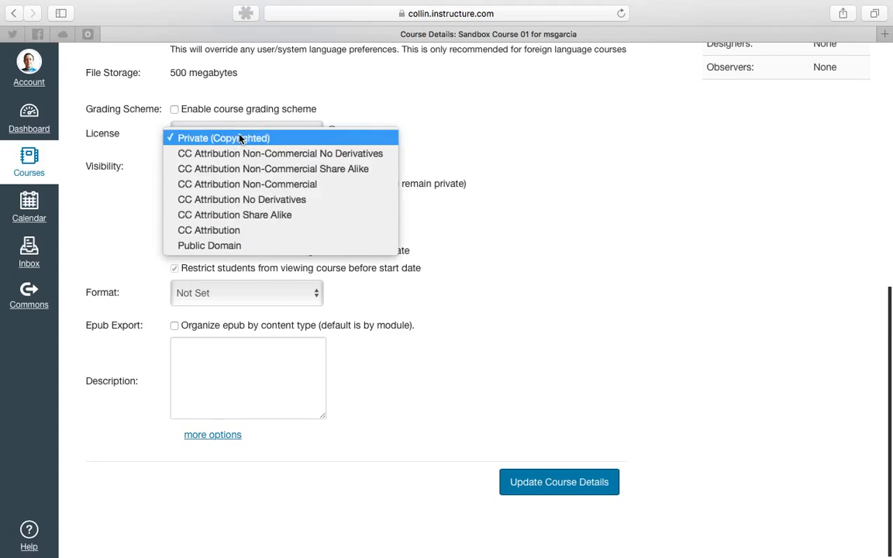
{"action": "left_click", "coordinate": [240, 138]}
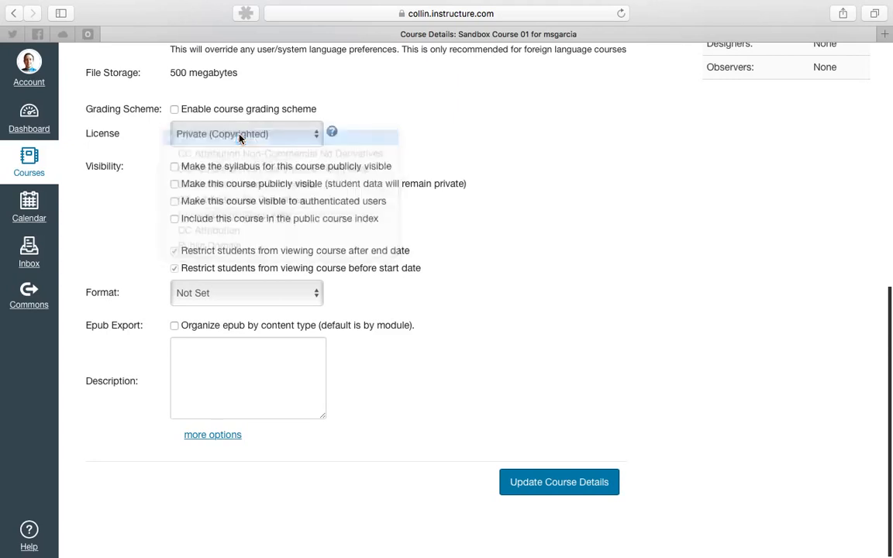
{"action": "left_click", "coordinate": [378, 147]}
{"action": "left_click", "coordinate": [309, 133]}
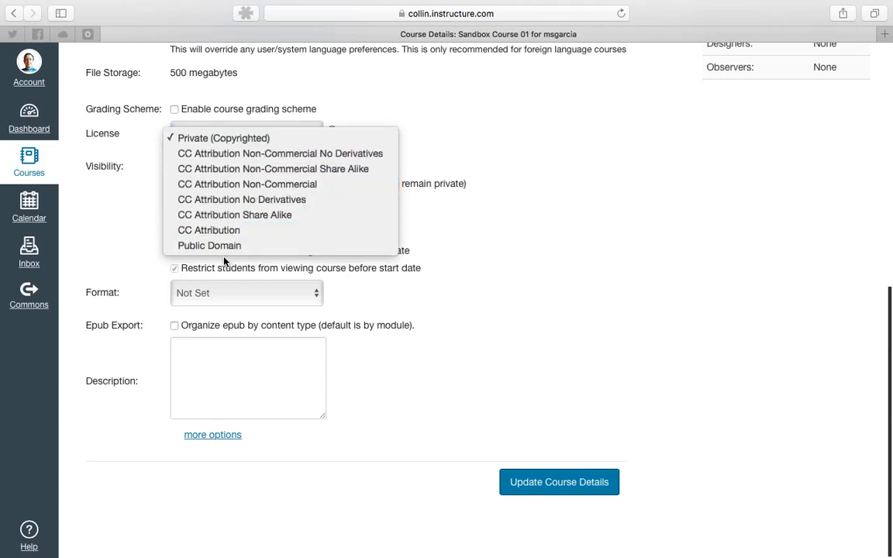
{"action": "left_click", "coordinate": [221, 140]}
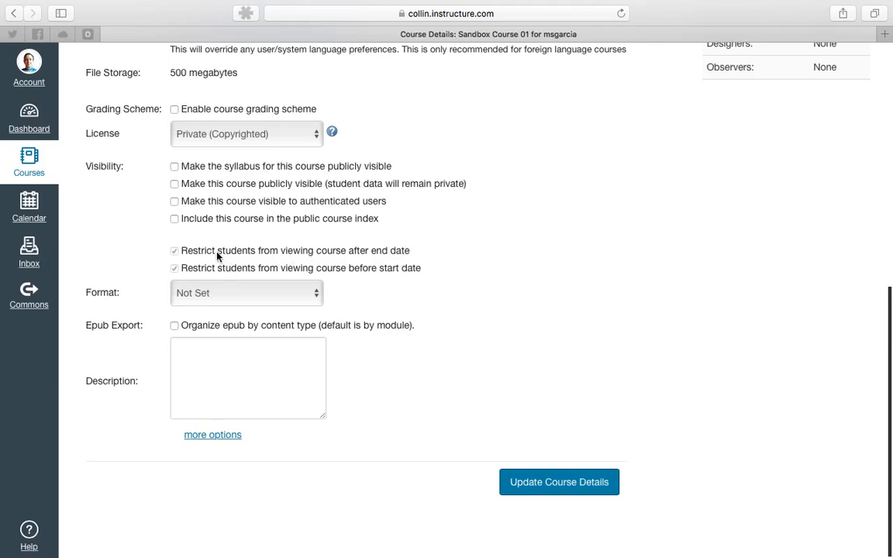
Review the visibility restrictions and the Format options without changing them.
{"action": "left_click", "coordinate": [175, 268]}
{"action": "left_click", "coordinate": [174, 251]}
{"action": "left_click", "coordinate": [298, 294]}
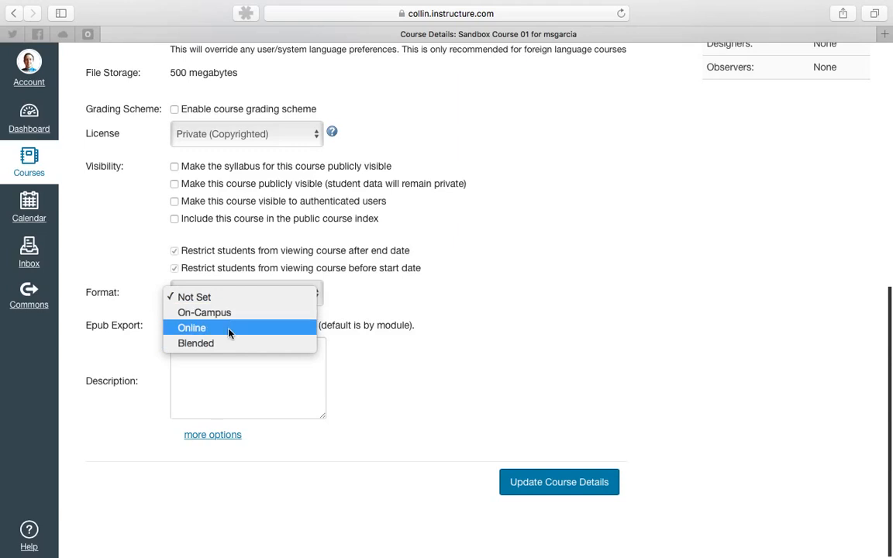
{"action": "left_click", "coordinate": [236, 300]}
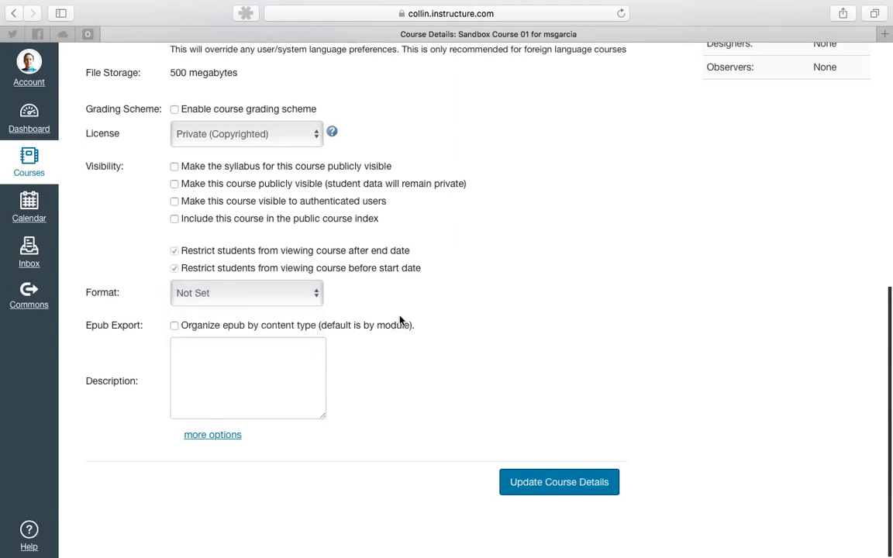
{"action": "left_click", "coordinate": [300, 300]}
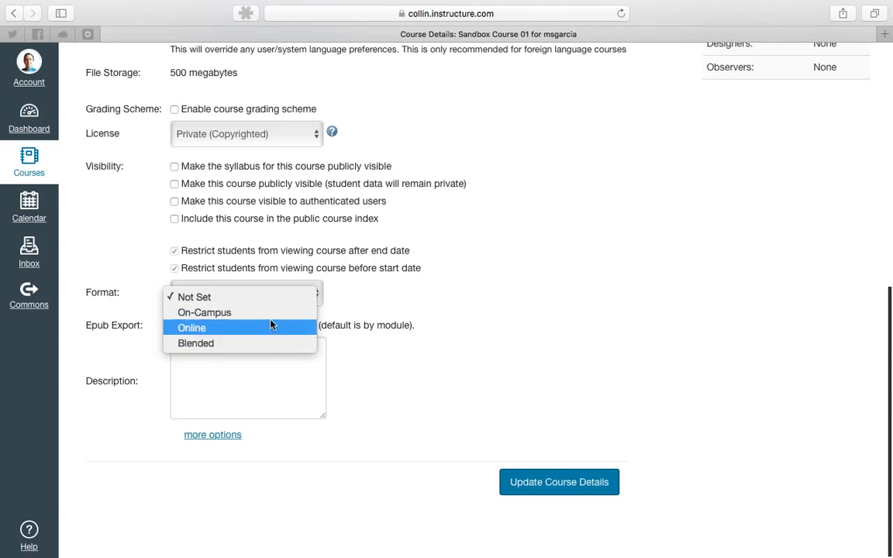
{"action": "left_click", "coordinate": [362, 290]}
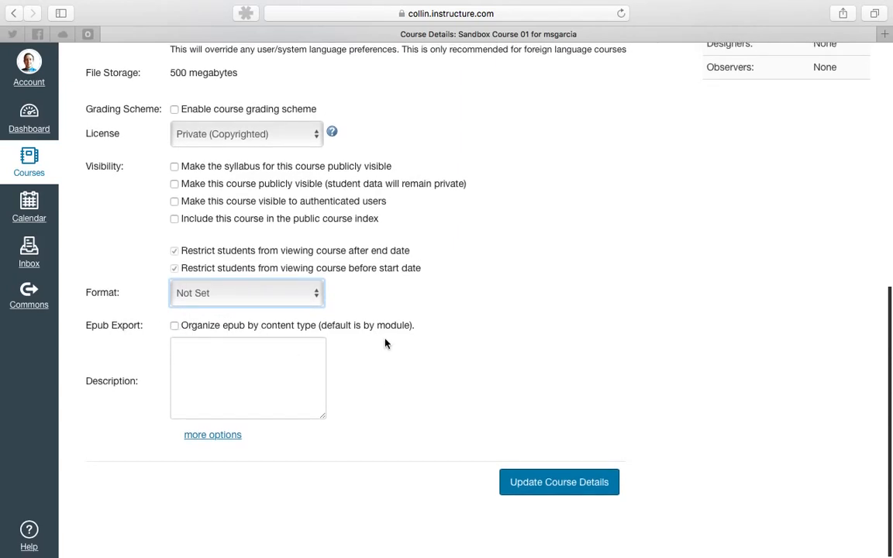
Show more options and stop letting students create discussion topics.
{"action": "left_click", "coordinate": [227, 437]}
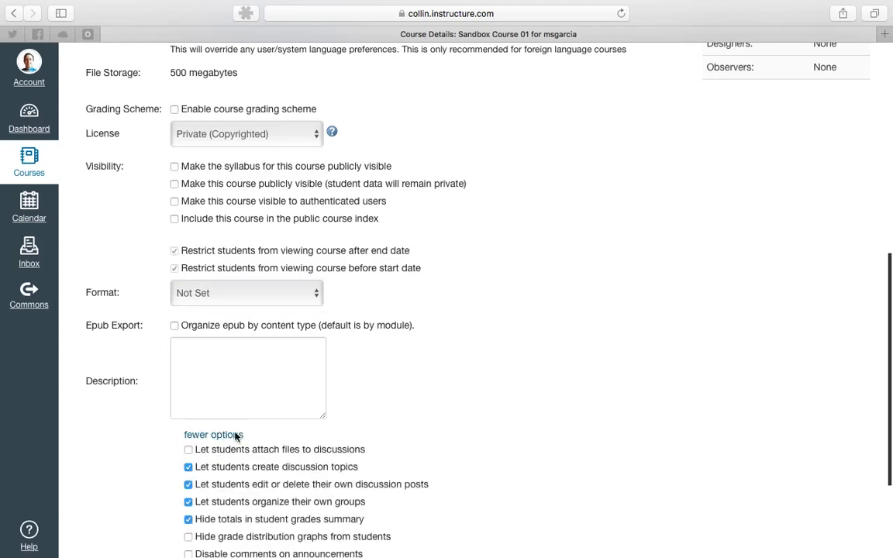
{"action": "scroll", "coordinate": [434, 362], "scroll_direction": "down", "scroll_amount": 3}
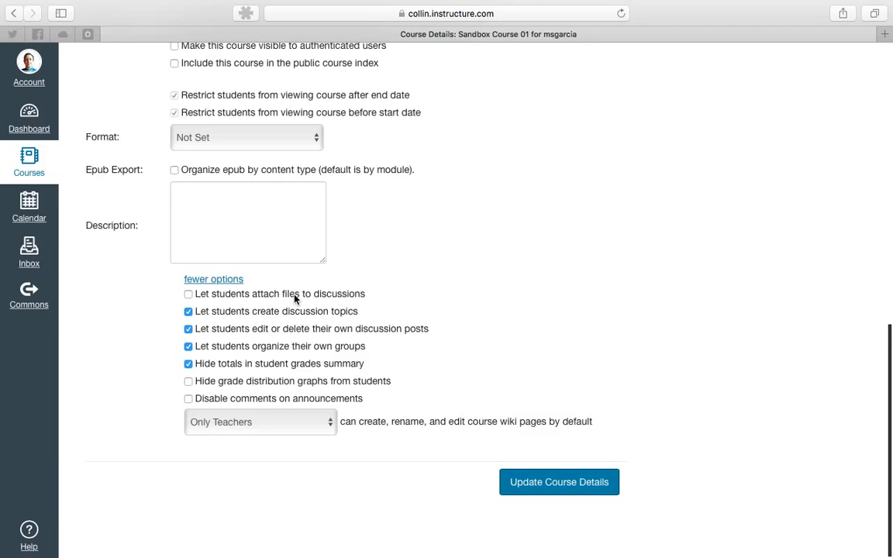
{"action": "left_click", "coordinate": [188, 295]}
{"action": "left_click", "coordinate": [188, 294]}
{"action": "left_click", "coordinate": [188, 313]}
{"action": "left_click_drag", "start_coordinate": [252, 328], "coordinate": [312, 329]}
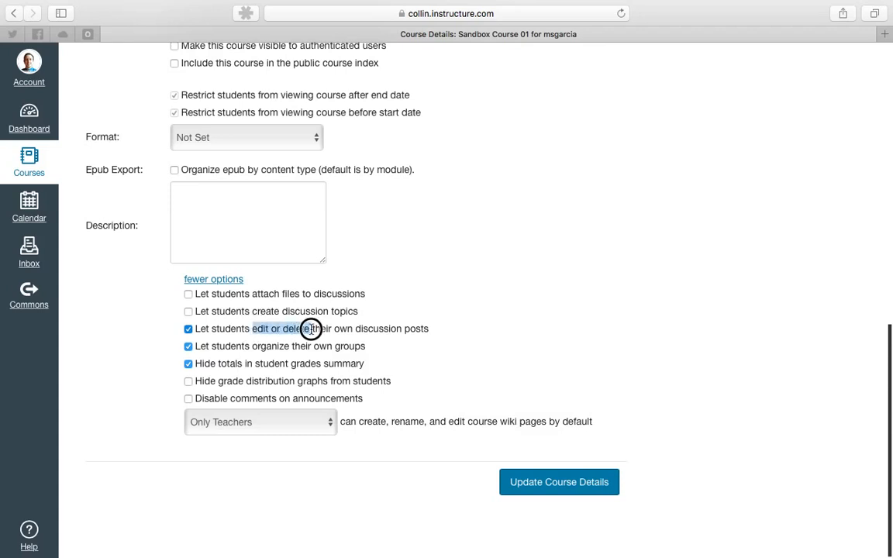
{"action": "left_click", "coordinate": [310, 328]}
{"action": "left_click", "coordinate": [311, 328]}
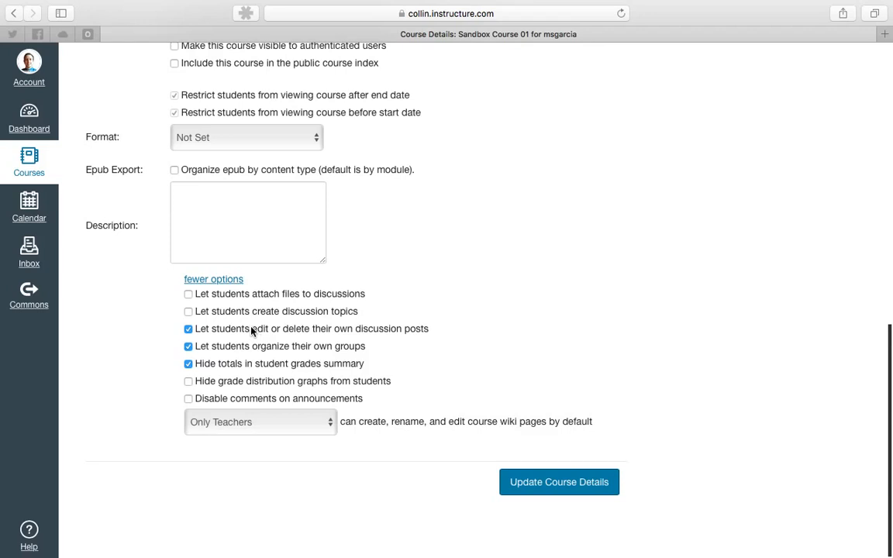
{"action": "left_click", "coordinate": [310, 329]}
{"action": "left_click_drag", "start_coordinate": [310, 329], "coordinate": [254, 331]}
{"action": "left_click", "coordinate": [189, 330]}
{"action": "left_click", "coordinate": [189, 330]}
{"action": "left_click", "coordinate": [189, 365]}
{"action": "left_click", "coordinate": [189, 365]}
{"action": "left_click", "coordinate": [189, 382]}
{"action": "left_click", "coordinate": [188, 381]}
Disable comments on announcements and update the course details.
{"action": "left_click", "coordinate": [188, 399]}
{"action": "scroll", "coordinate": [380, 399], "scroll_direction": "up", "scroll_amount": 10}
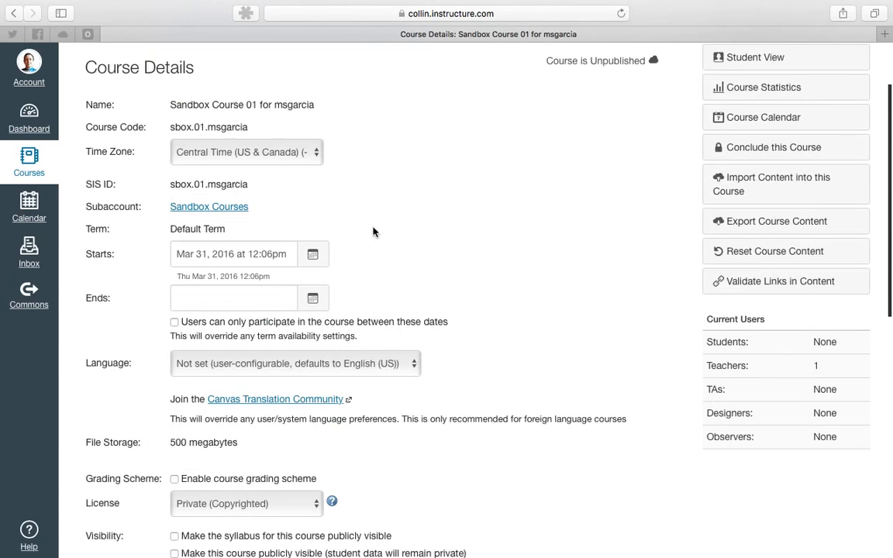
{"action": "scroll", "coordinate": [417, 387], "scroll_direction": "down", "scroll_amount": 10}
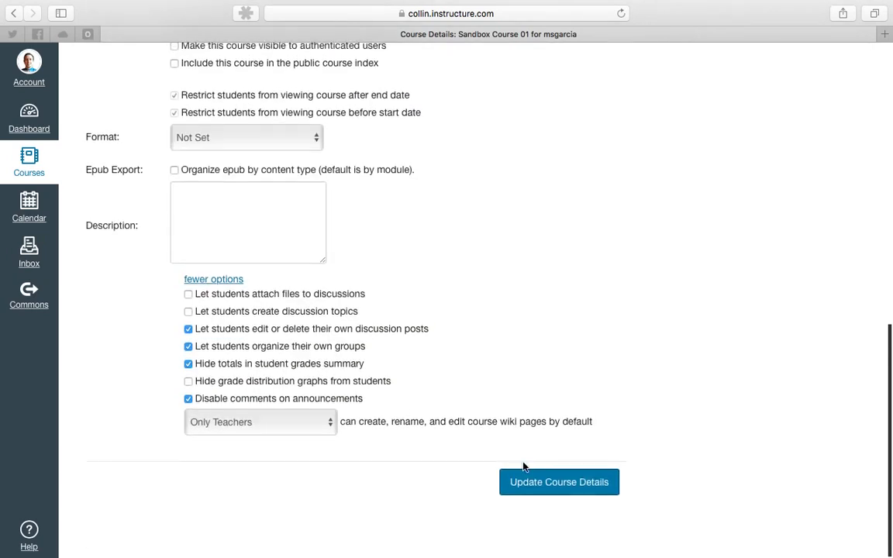
{"action": "left_click", "coordinate": [549, 483]}
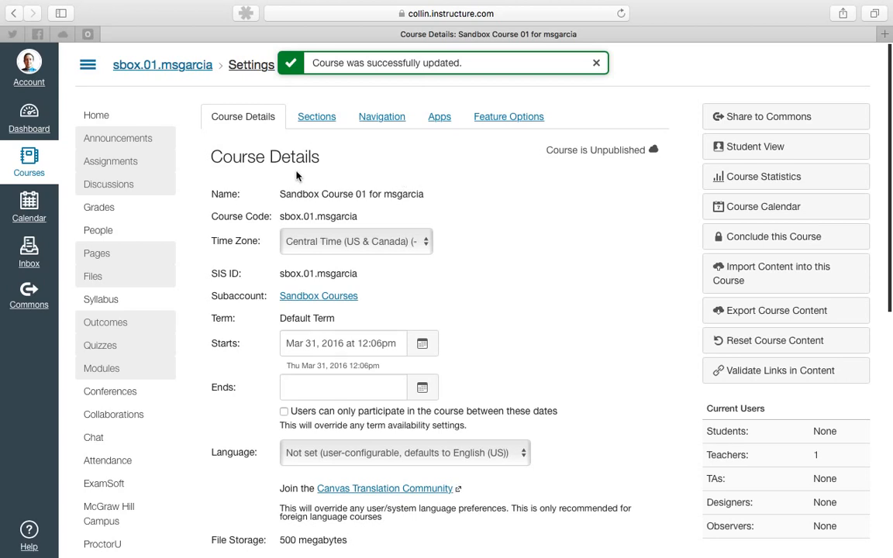
Open the Sections tab to view the course sections.
{"action": "scroll", "coordinate": [296, 176], "scroll_direction": "down", "scroll_amount": 10}
{"action": "scroll", "coordinate": [350, 329], "scroll_direction": "up", "scroll_amount": 10}
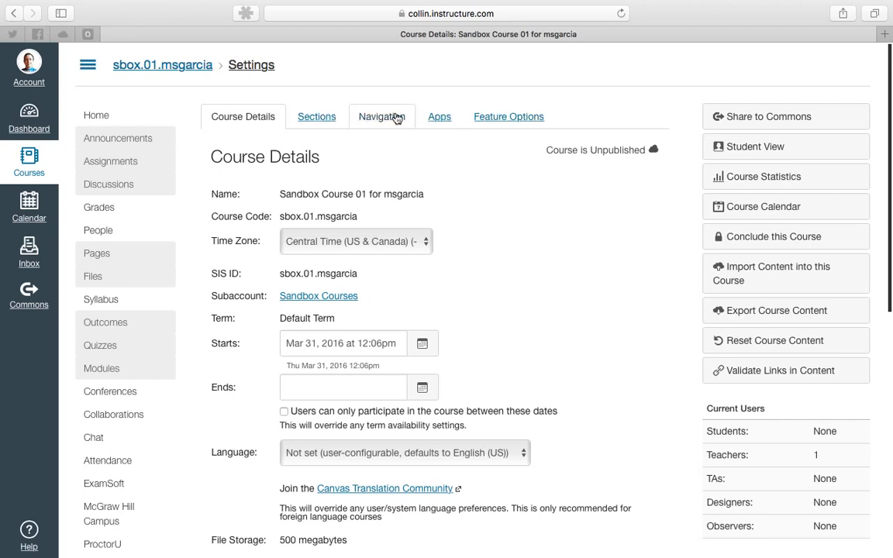
{"action": "left_click", "coordinate": [320, 116]}
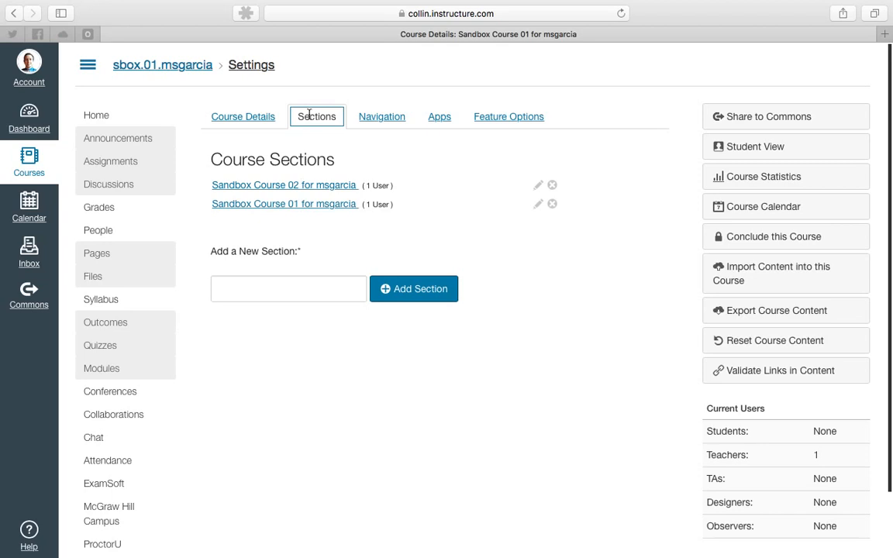
{"action": "left_click", "coordinate": [337, 147]}
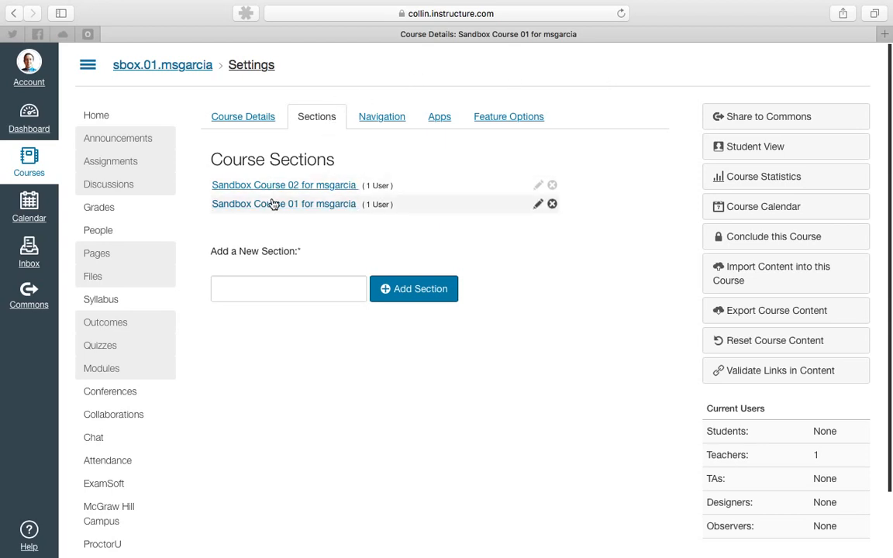
Open the Navigation tab and review the course navigation items.
{"action": "left_click", "coordinate": [299, 118]}
{"action": "left_click_drag", "start_coordinate": [300, 118], "coordinate": [338, 118]}
{"action": "left_click", "coordinate": [332, 141]}
{"action": "left_click", "coordinate": [382, 121]}
{"action": "scroll", "coordinate": [392, 206], "scroll_direction": "down", "scroll_amount": 4}
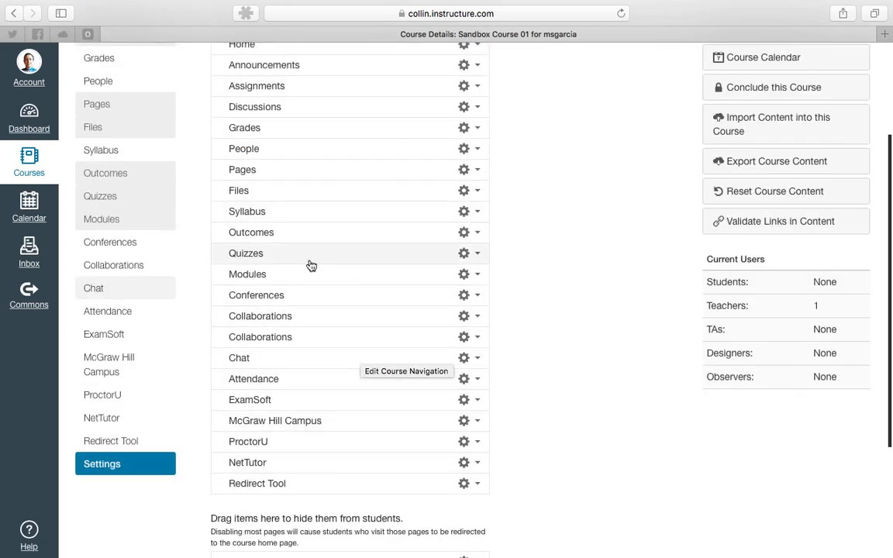
Open the Apps tab and browse the list of external apps available for the course.
{"action": "scroll", "coordinate": [238, 243], "scroll_direction": "up", "scroll_amount": 4}
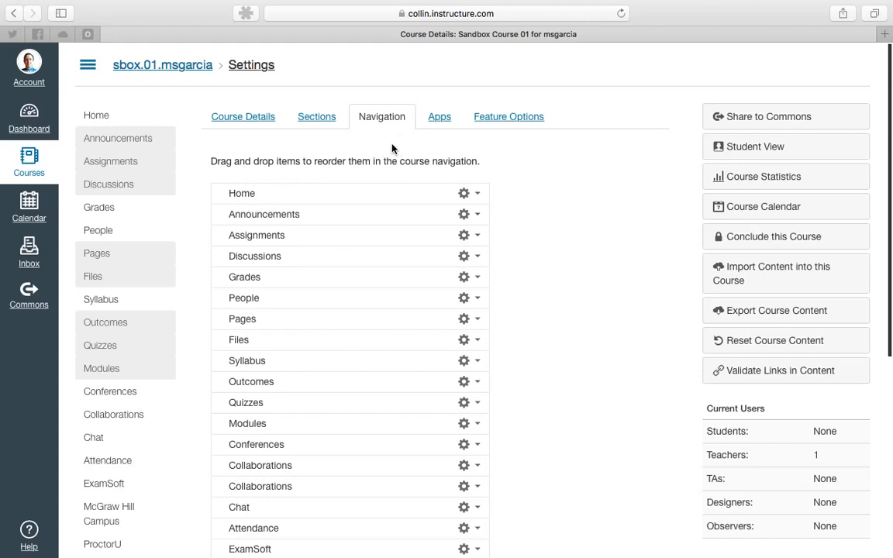
{"action": "left_click", "coordinate": [440, 116]}
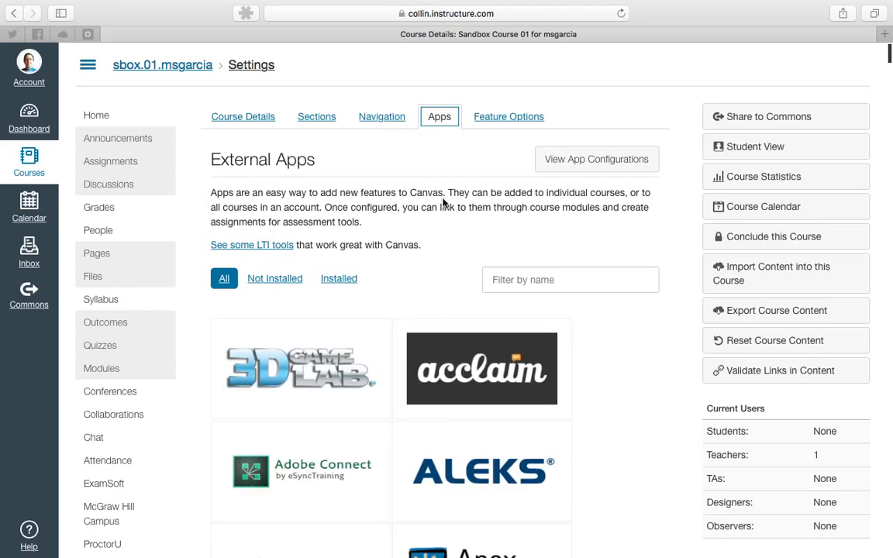
{"action": "mouse_move", "coordinate": [445, 362]}
{"action": "left_click", "coordinate": [446, 167]}
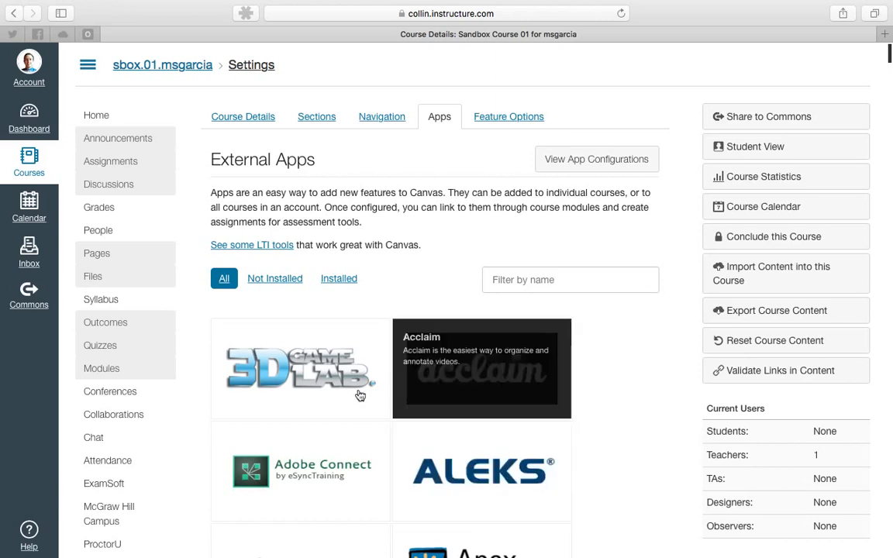
{"action": "scroll", "coordinate": [418, 287], "scroll_direction": "down", "scroll_amount": 3}
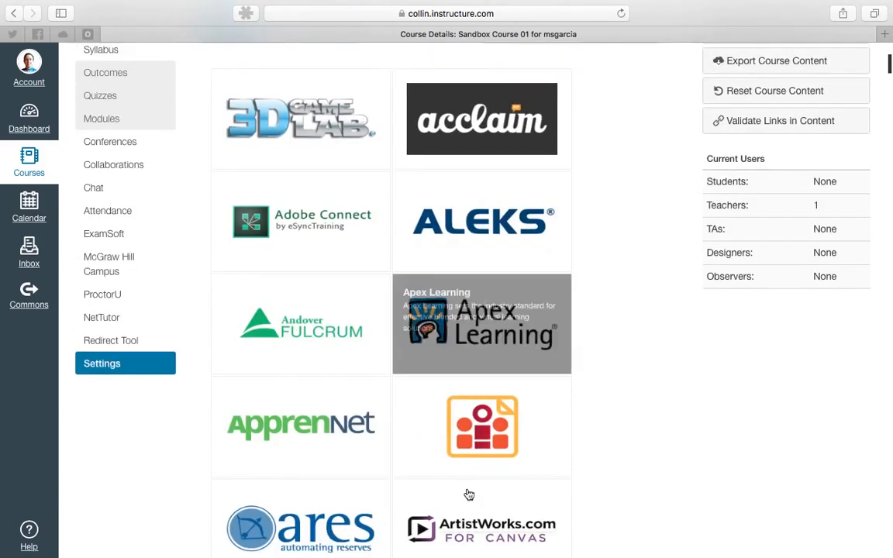
{"action": "scroll", "coordinate": [333, 316], "scroll_direction": "up", "scroll_amount": 3}
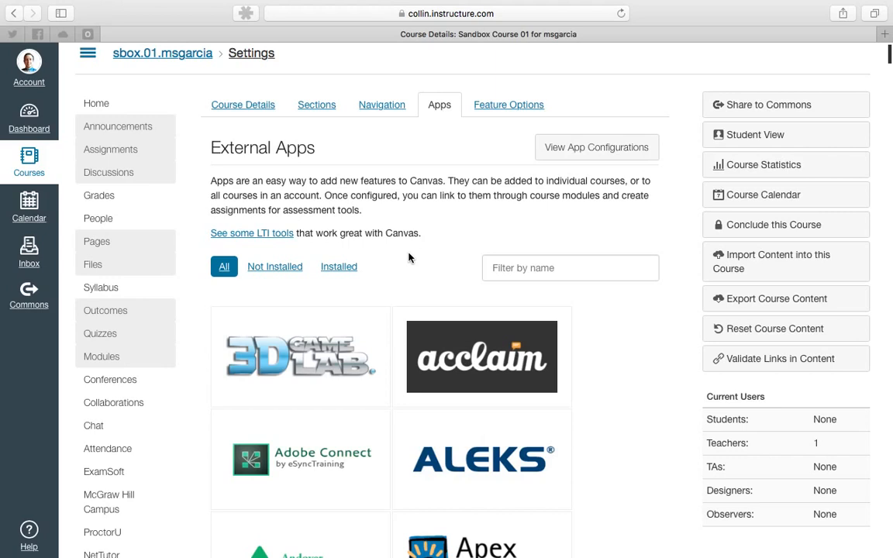
Filter the external apps to show only installed apps and browse through them.
{"action": "mouse_move", "coordinate": [370, 327]}
{"action": "left_click", "coordinate": [339, 267]}
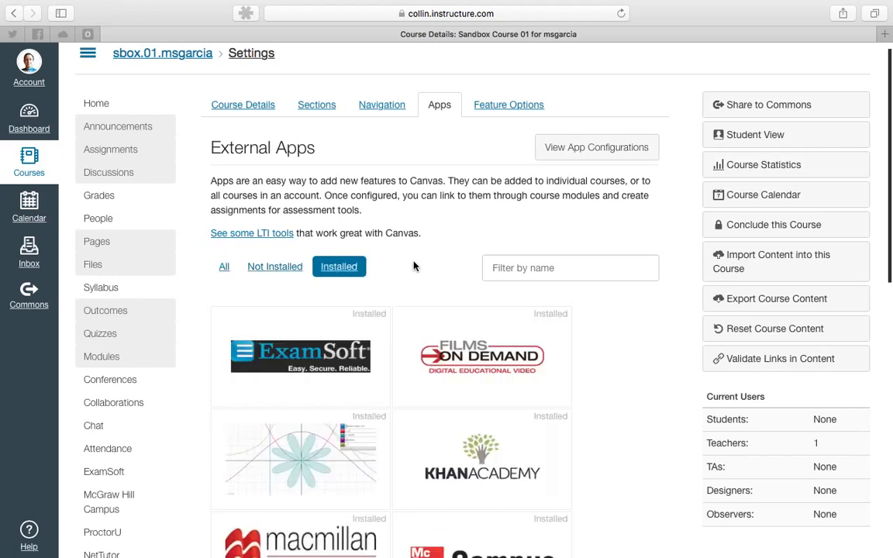
{"action": "scroll", "coordinate": [386, 260], "scroll_direction": "down", "scroll_amount": 3}
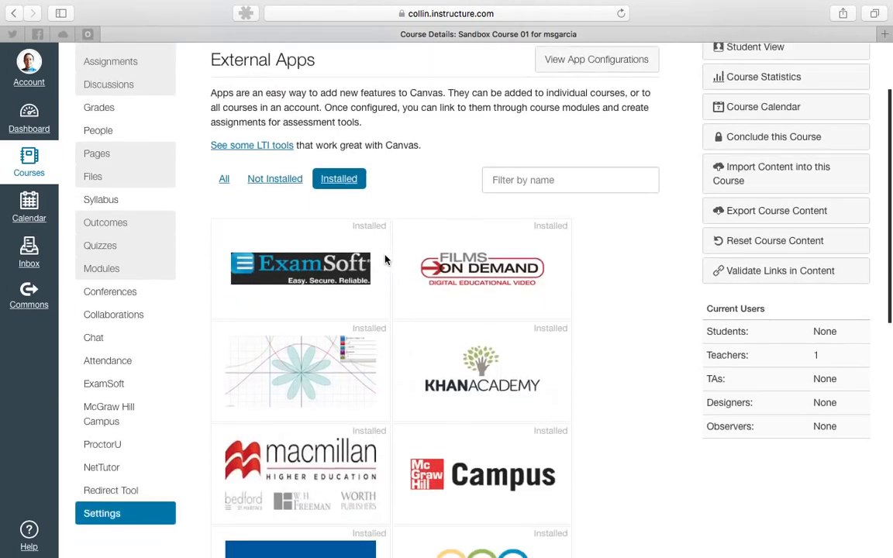
{"action": "scroll", "coordinate": [385, 260], "scroll_direction": "down", "scroll_amount": 10}
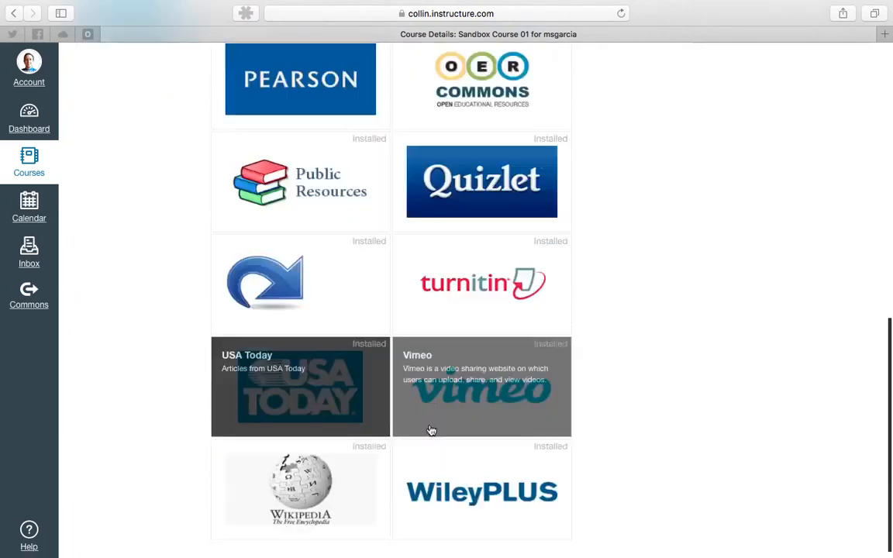
{"action": "scroll", "coordinate": [349, 468], "scroll_direction": "up", "scroll_amount": 3}
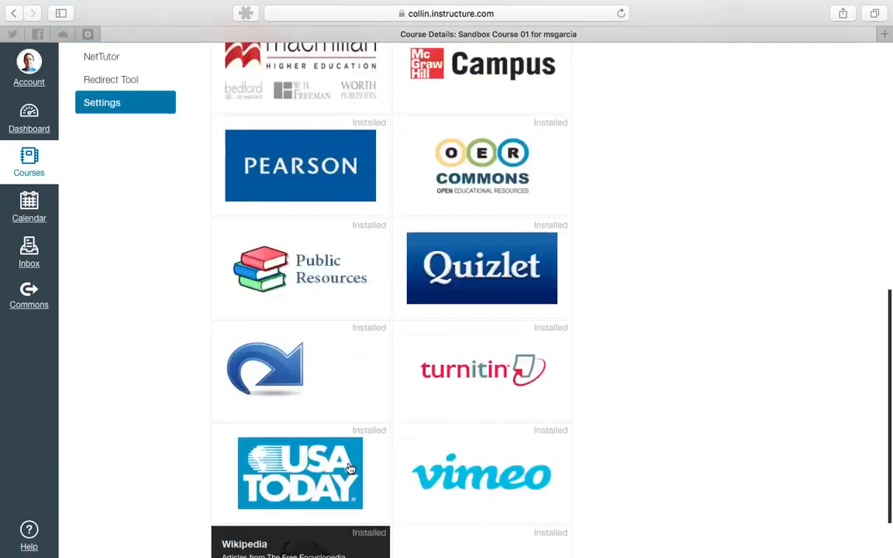
{"action": "scroll", "coordinate": [350, 468], "scroll_direction": "up", "scroll_amount": 13}
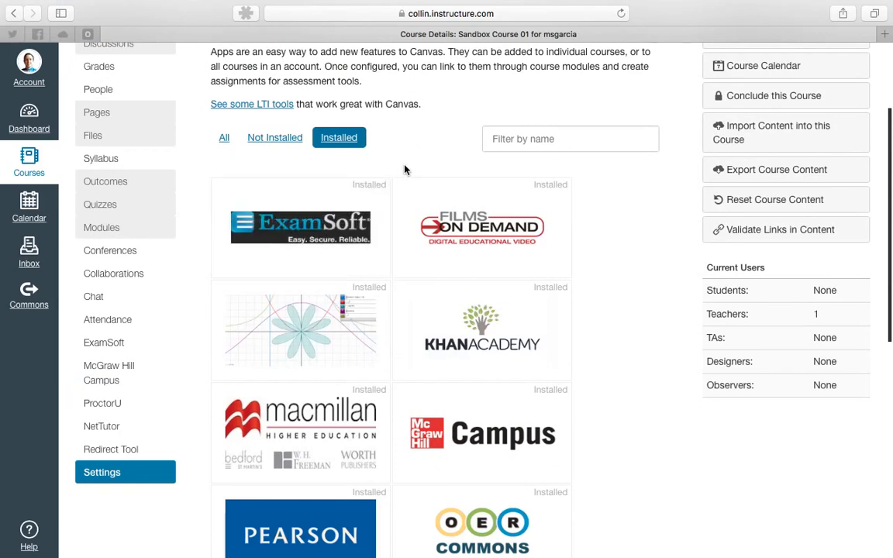
{"action": "scroll", "coordinate": [404, 169], "scroll_direction": "up", "scroll_amount": 5}
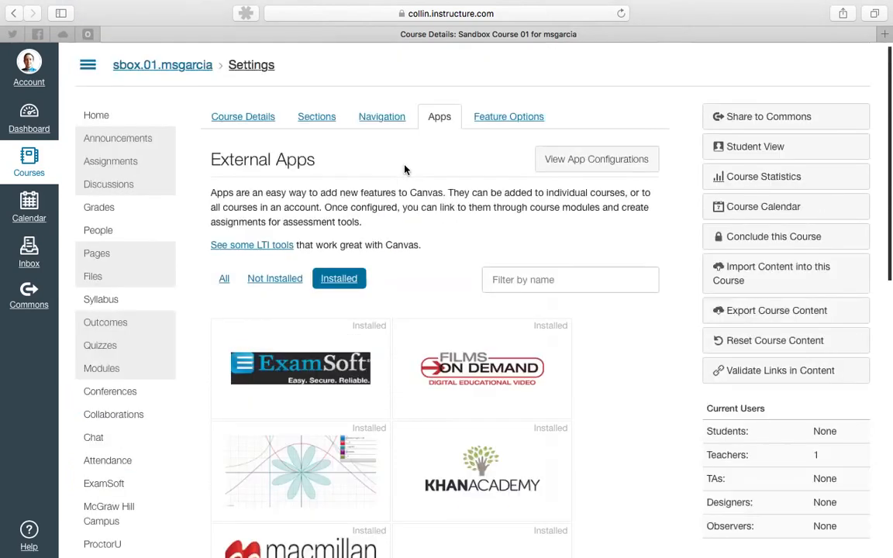
Filter the external apps to show only the not-installed apps.
{"action": "left_click", "coordinate": [281, 282]}
{"action": "scroll", "coordinate": [411, 259], "scroll_direction": "down", "scroll_amount": 2}
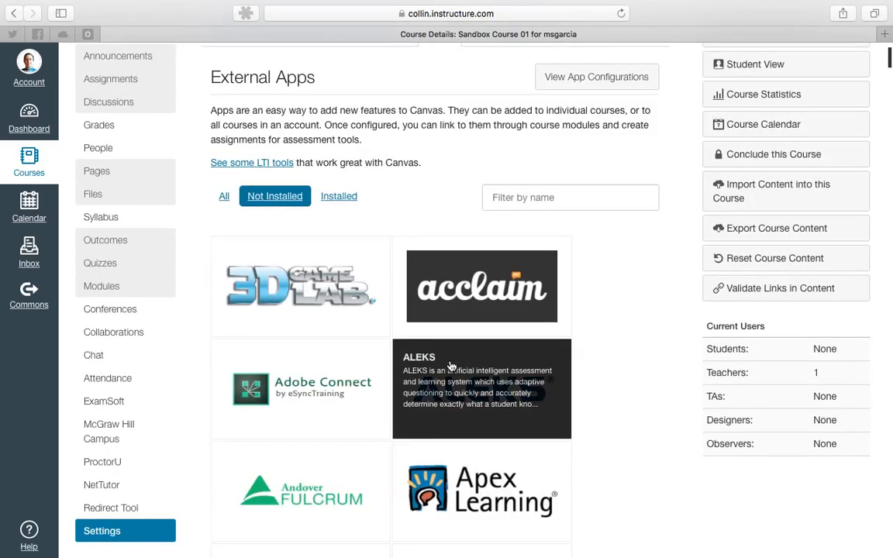
{"action": "scroll", "coordinate": [448, 333], "scroll_direction": "up", "scroll_amount": 2}
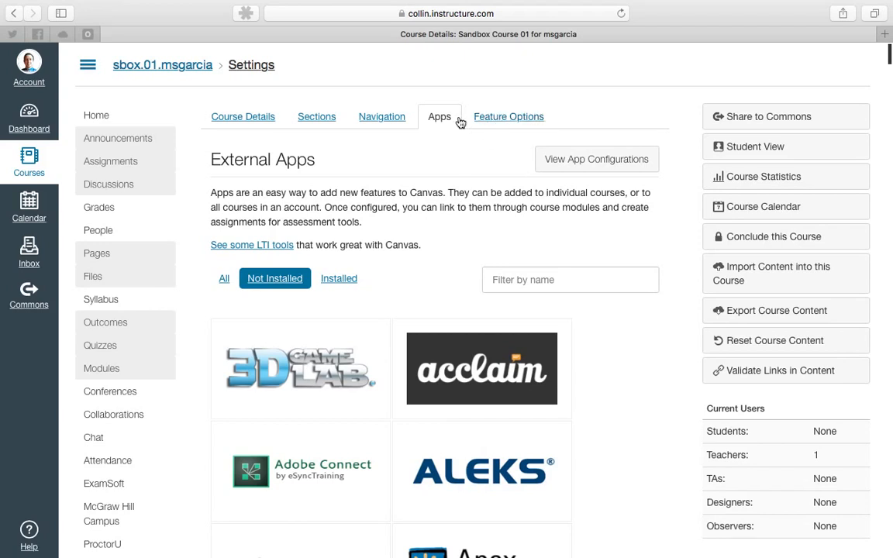
Open the Feature Options tab and expand the Learning Mastery Gradebook description.
{"action": "left_click", "coordinate": [511, 117]}
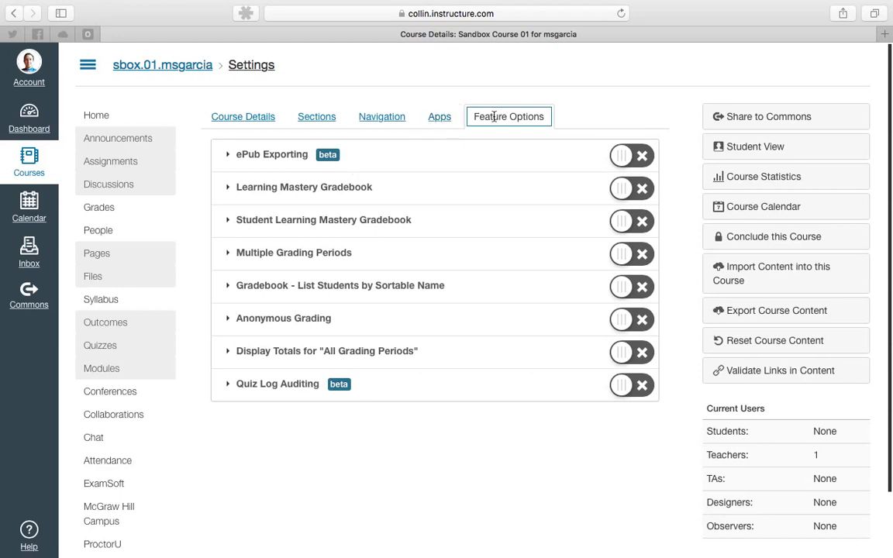
{"action": "left_click", "coordinate": [585, 113]}
{"action": "left_click", "coordinate": [228, 188]}
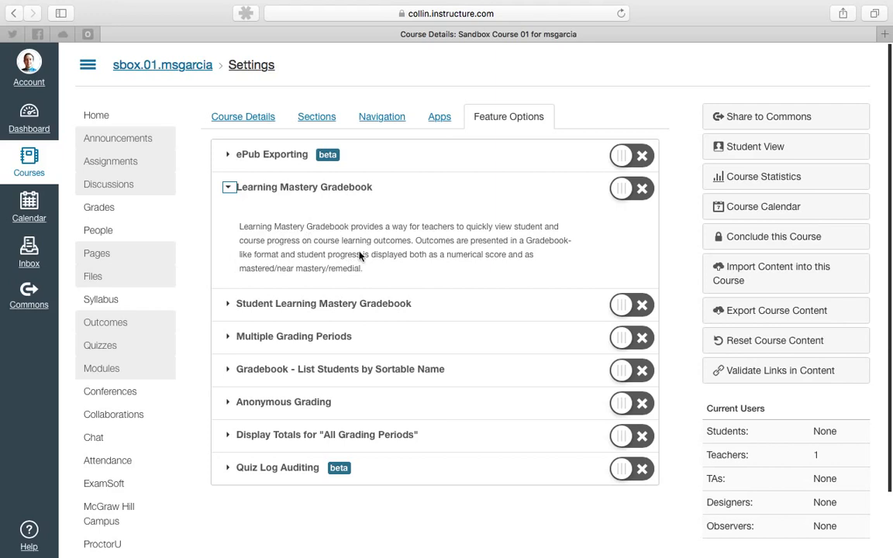
{"action": "left_click", "coordinate": [227, 190]}
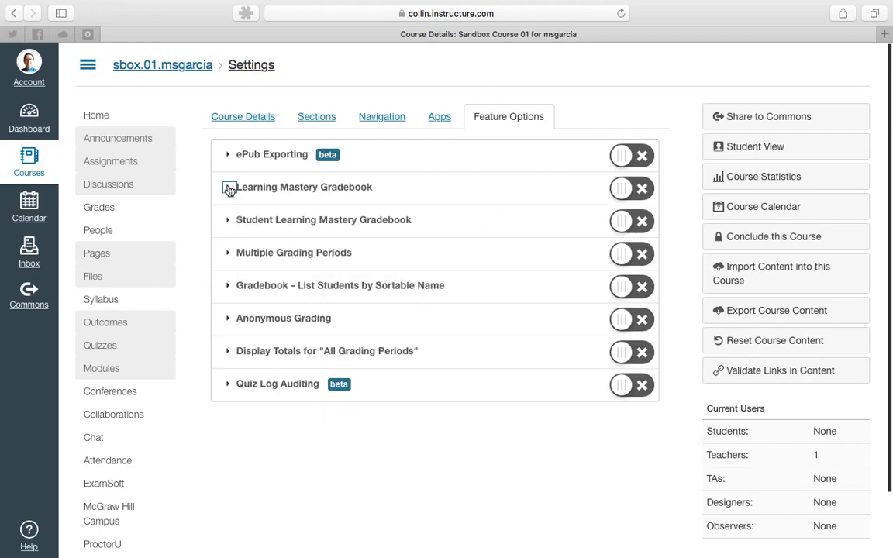
{"action": "left_click", "coordinate": [229, 192]}
{"action": "left_click", "coordinate": [229, 190]}
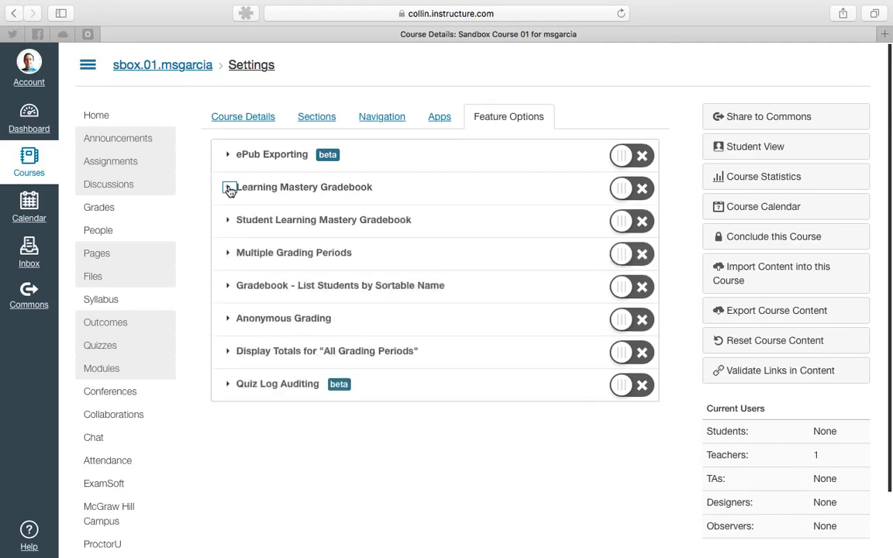
Turn the Learning Mastery Gradebook feature on and back off.
{"action": "left_click", "coordinate": [620, 189]}
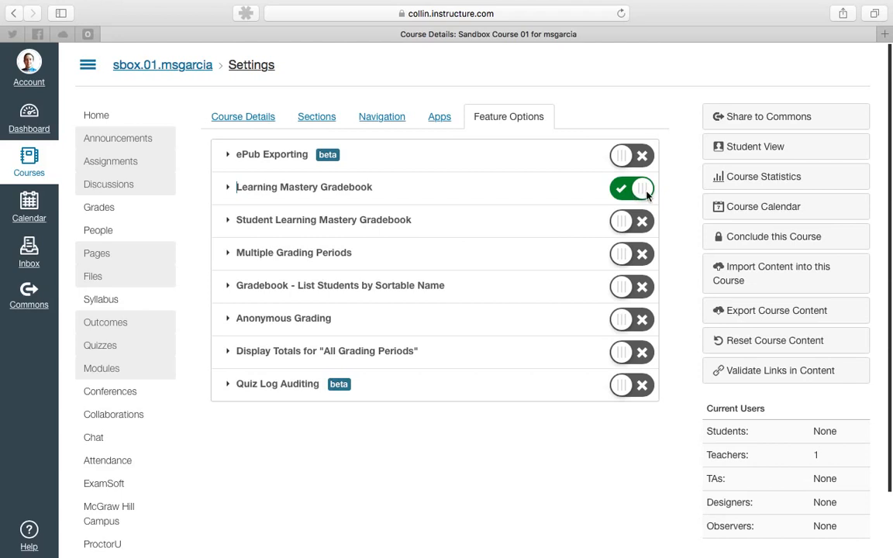
{"action": "left_click", "coordinate": [640, 192]}
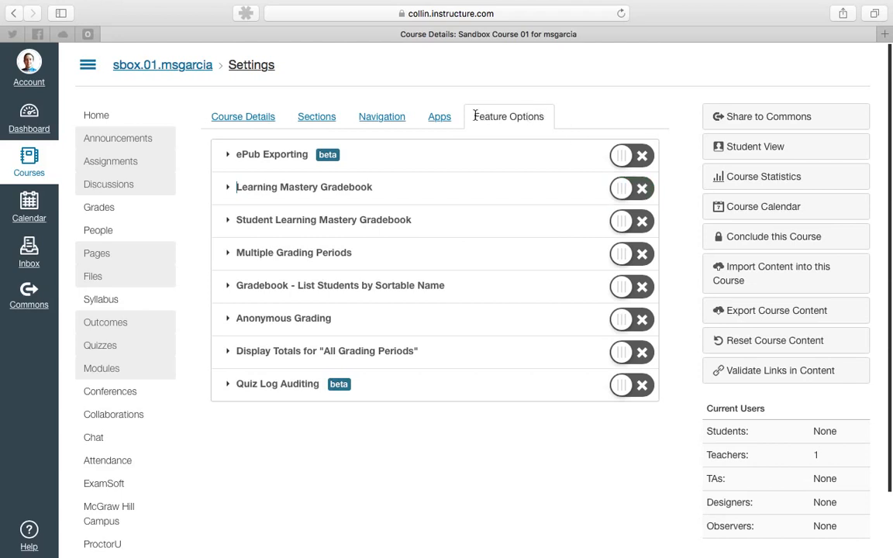
Expand the ePub Exporting description and review the list of feature options.
{"action": "left_click", "coordinate": [228, 156]}
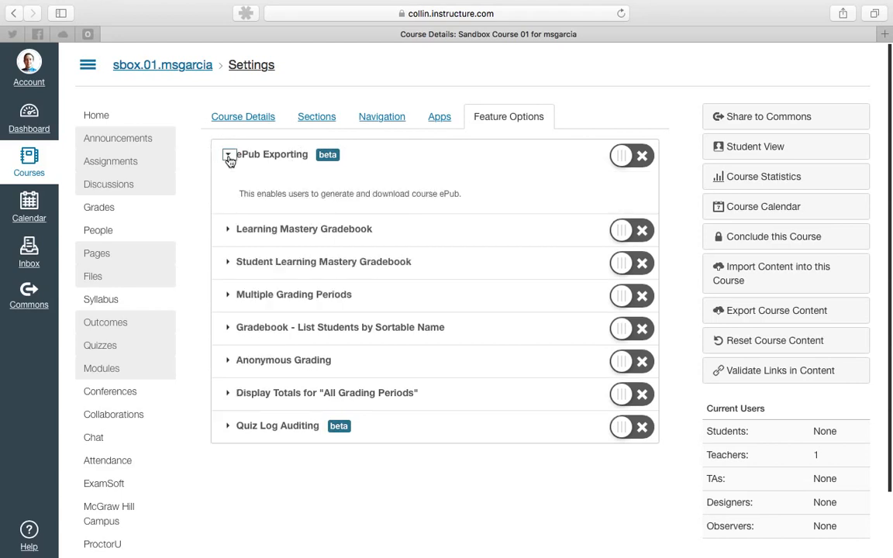
{"action": "left_click", "coordinate": [229, 156]}
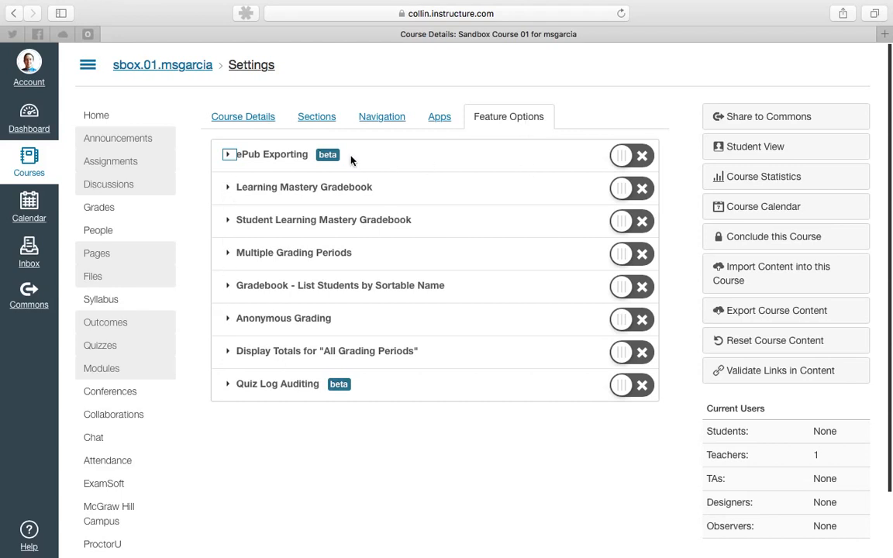
{"action": "left_click_drag", "start_coordinate": [322, 155], "coordinate": [335, 154]}
{"action": "left_click", "coordinate": [372, 159]}
{"action": "left_click", "coordinate": [635, 157]}
{"action": "scroll", "coordinate": [90, 286], "scroll_direction": "down", "scroll_amount": 3}
{"action": "scroll", "coordinate": [97, 542], "scroll_direction": "up", "scroll_amount": 3}
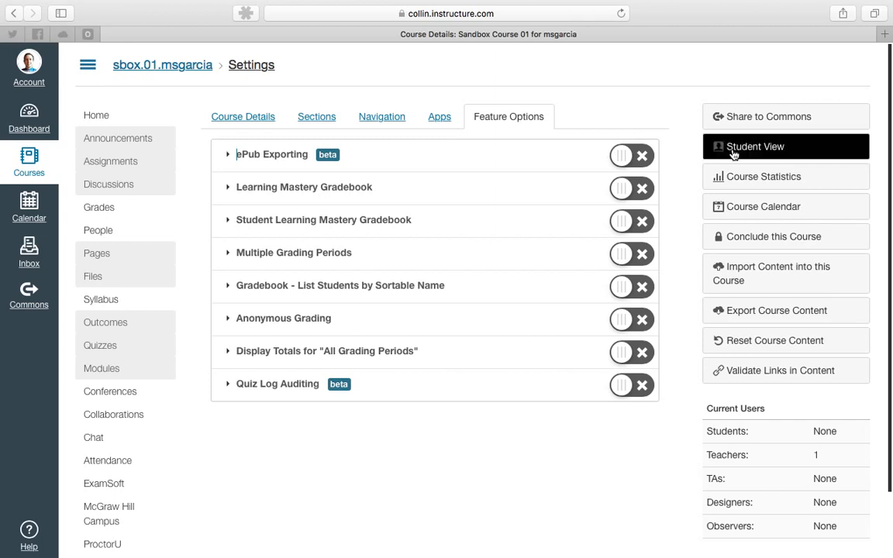
Open Course Statistics to view the running totals, then return to the course settings.
{"action": "left_click", "coordinate": [768, 177]}
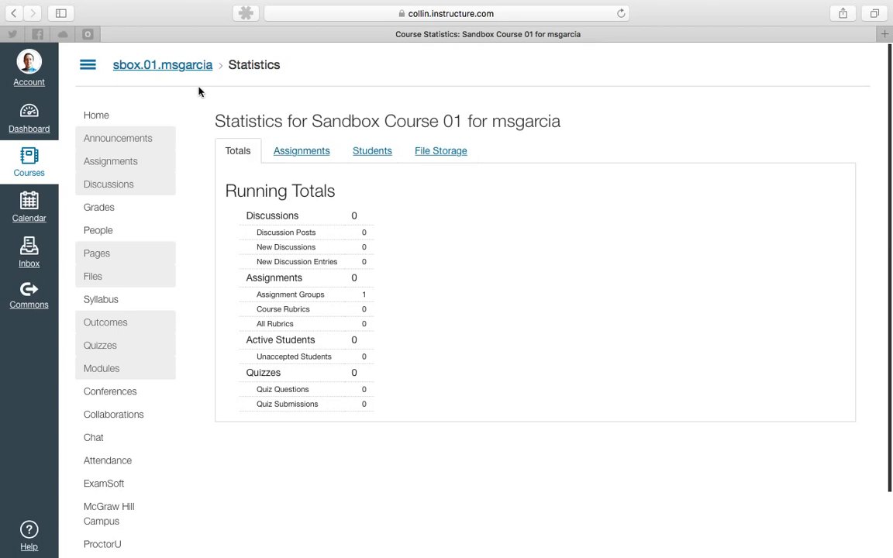
{"action": "scroll", "coordinate": [116, 434], "scroll_direction": "down", "scroll_amount": 2}
{"action": "left_click", "coordinate": [106, 543]}
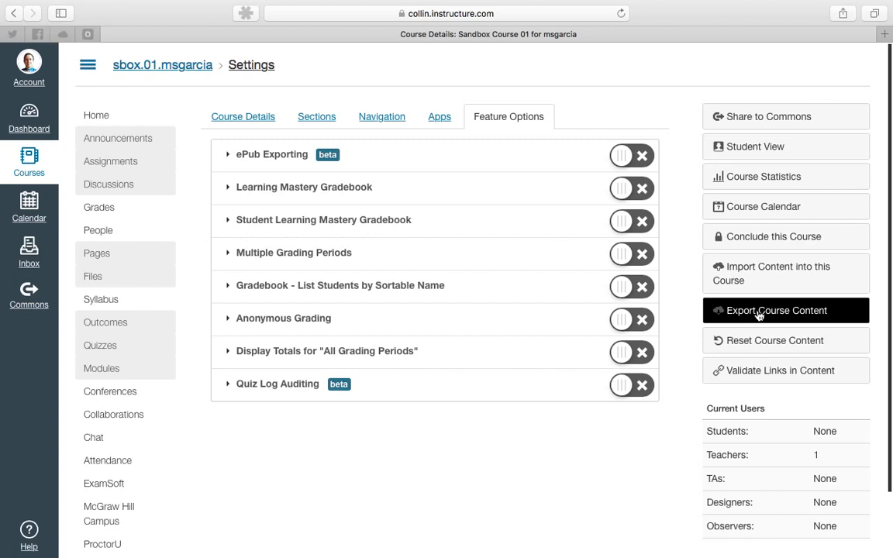
Open the course link validator and restart link validation for the course content.
{"action": "left_click", "coordinate": [763, 374]}
{"action": "left_click", "coordinate": [752, 376]}
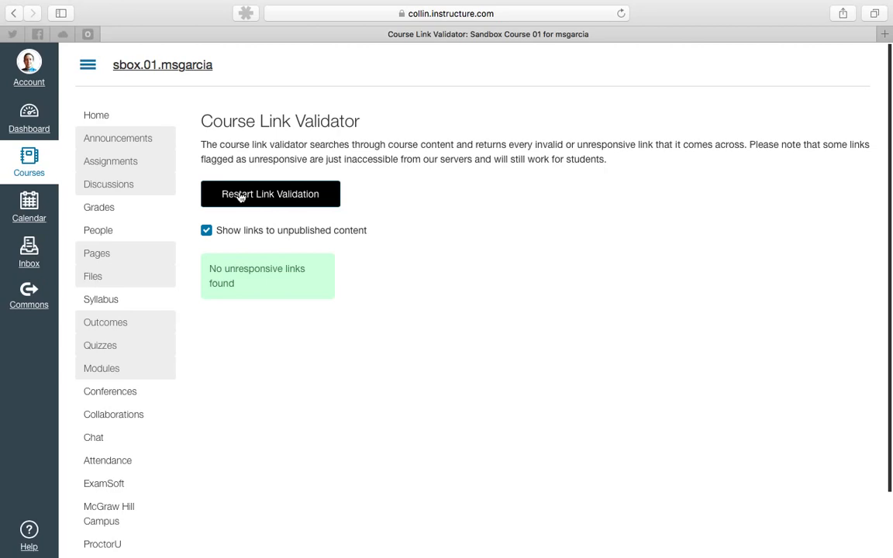
{"action": "left_click", "coordinate": [275, 195]}
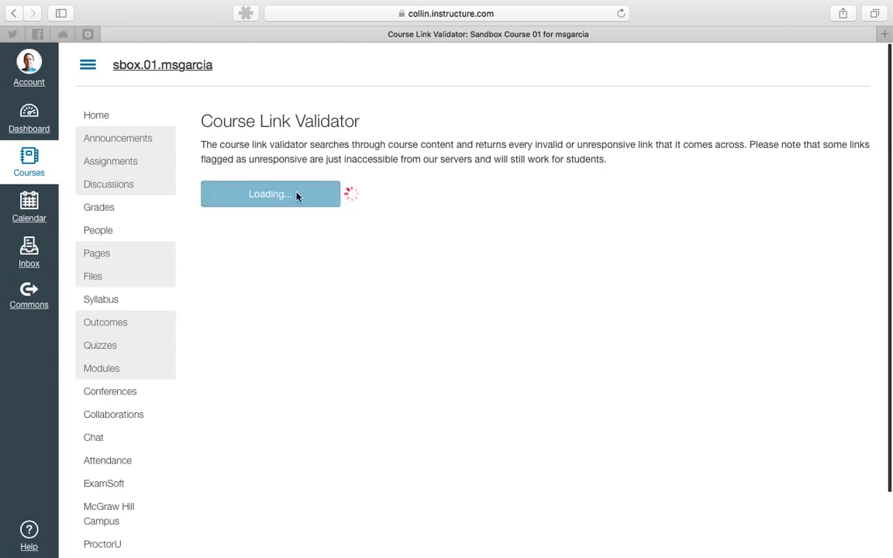
{"action": "left_click_drag", "start_coordinate": [243, 285], "coordinate": [206, 270]}
{"action": "left_click", "coordinate": [233, 268]}
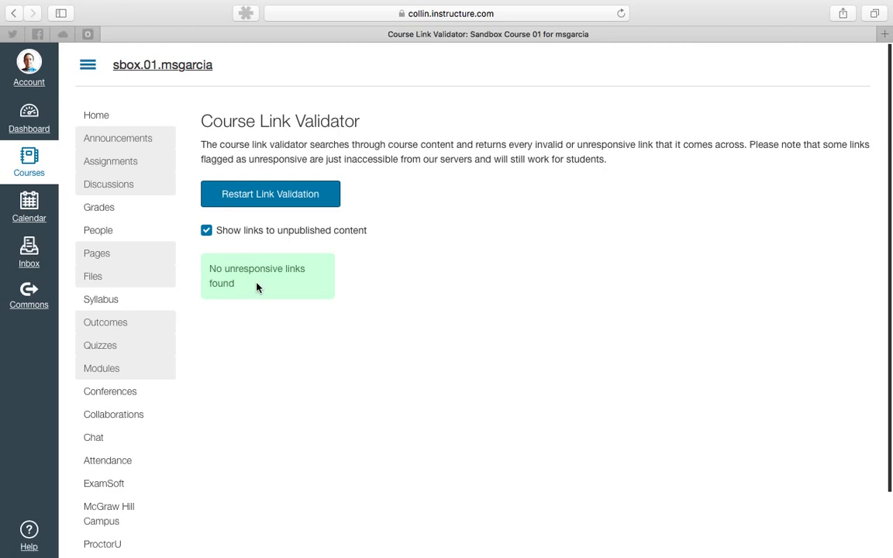
{"action": "left_click_drag", "start_coordinate": [249, 287], "coordinate": [209, 267]}
{"action": "left_click", "coordinate": [209, 269]}
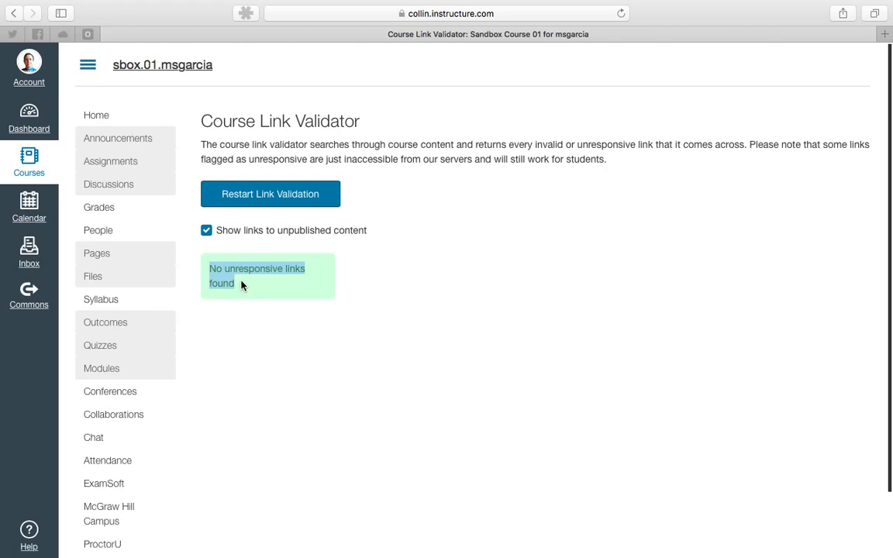
Return to the course settings and open the Navigation tab.
{"action": "scroll", "coordinate": [148, 481], "scroll_direction": "down", "scroll_amount": 2}
{"action": "left_click", "coordinate": [117, 543]}
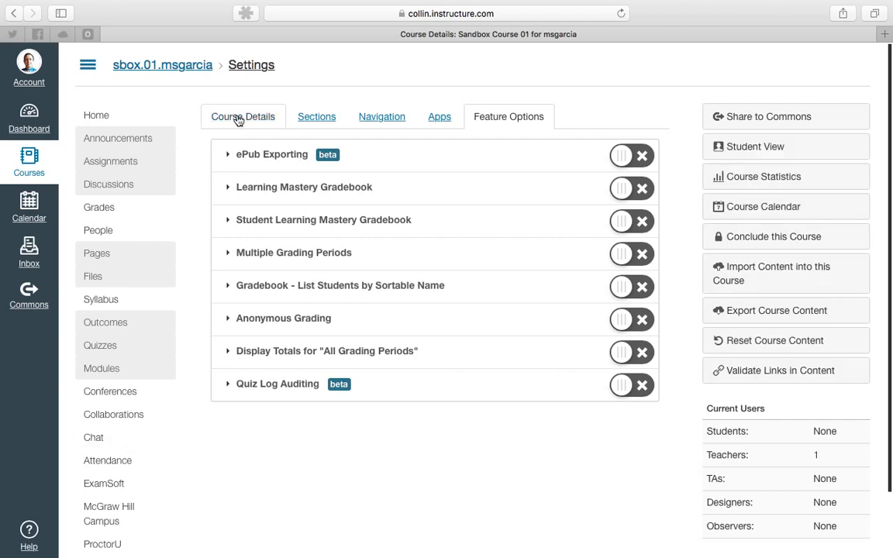
{"action": "left_click", "coordinate": [379, 122]}
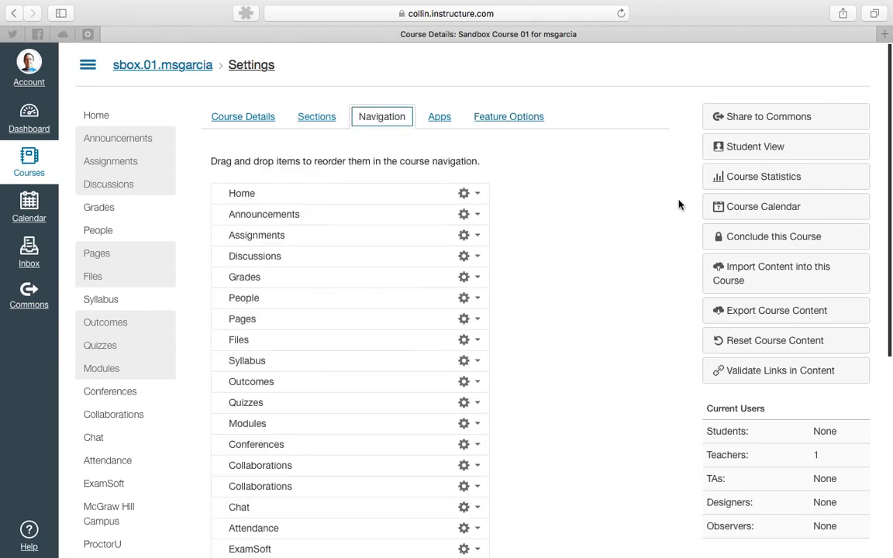